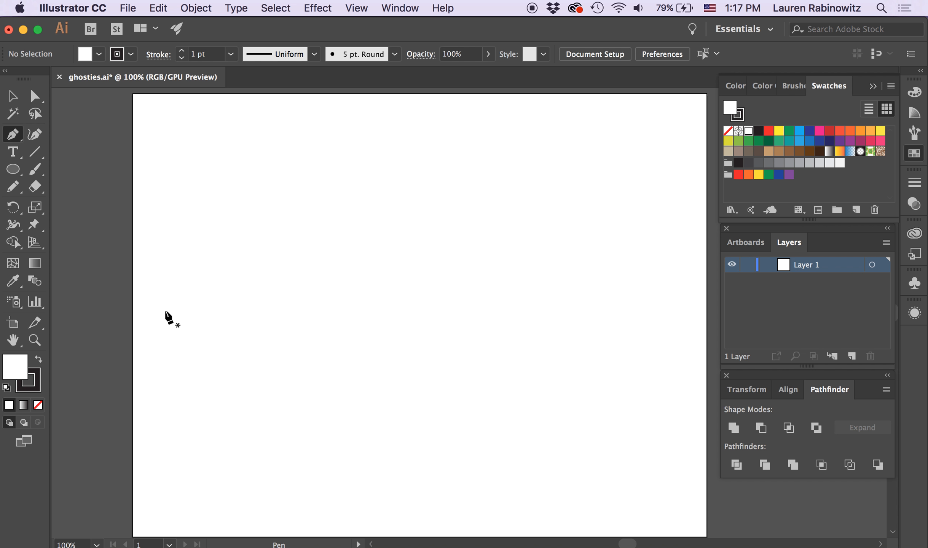
Step: Draw a closed ghost body outline with the Pen tool, with a rounded head and a wavy hem
left_click(164, 311)
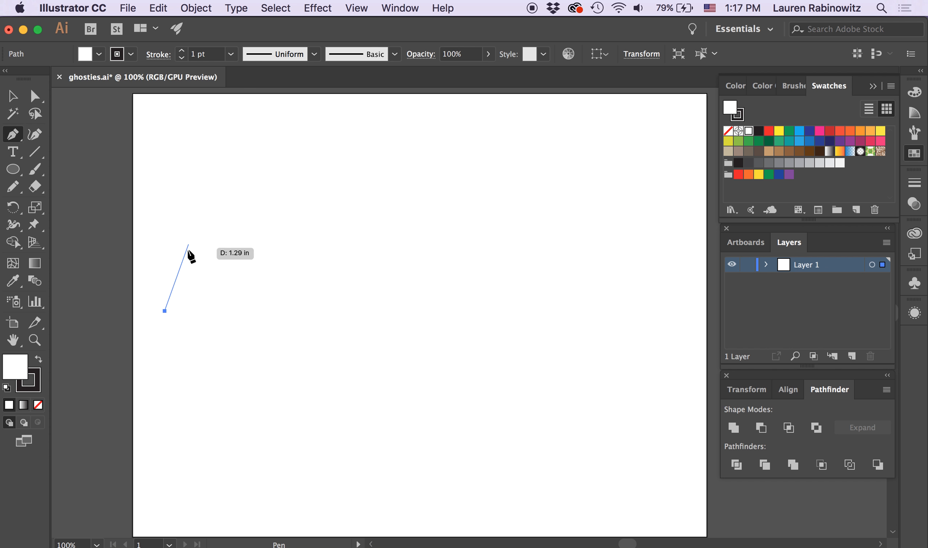
left_click_drag(184, 265, 184, 232)
left_click_drag(209, 157, 263, 157)
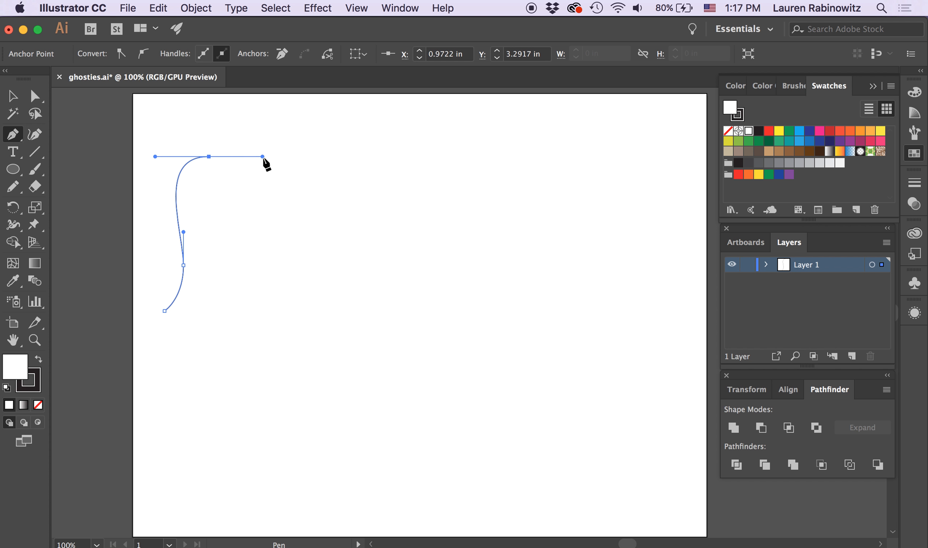
left_click_drag(273, 241, 199, 309)
left_click(288, 313)
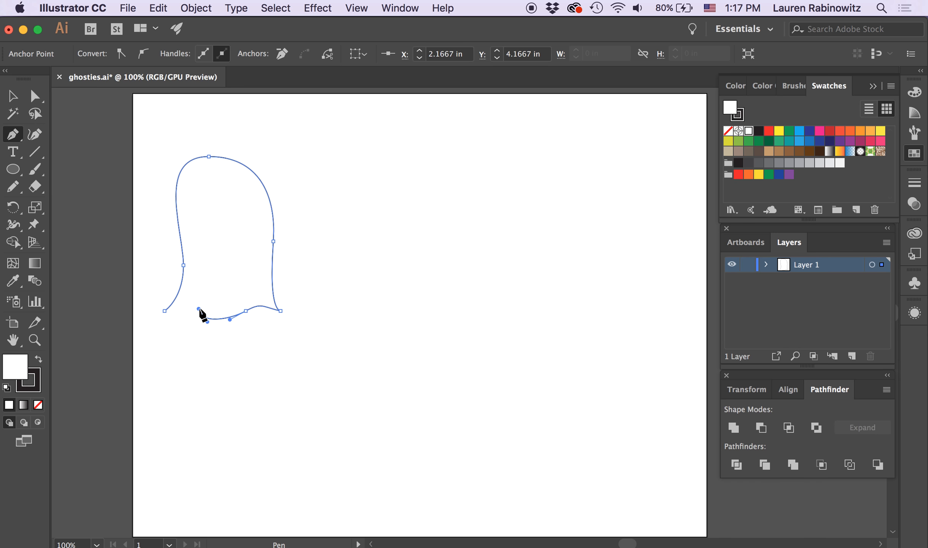
left_click(164, 310)
left_click_drag(165, 311, 154, 320)
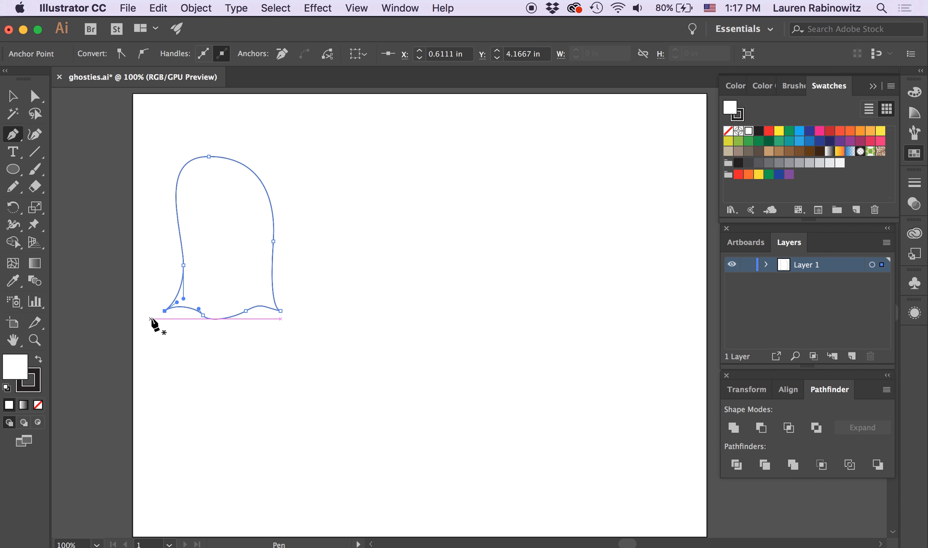
Step: Set the ghost outline's stroke weight to 2 pt
left_click(12, 96)
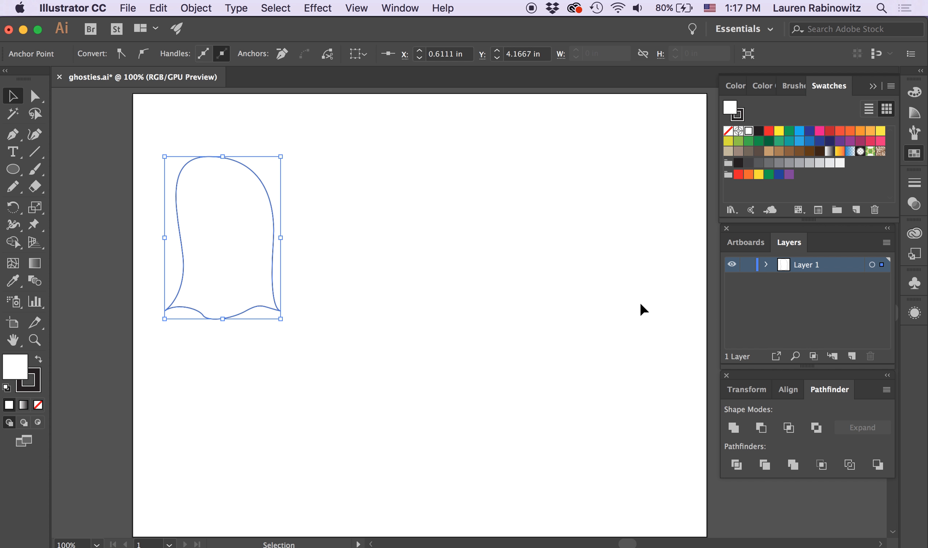
left_click(914, 182)
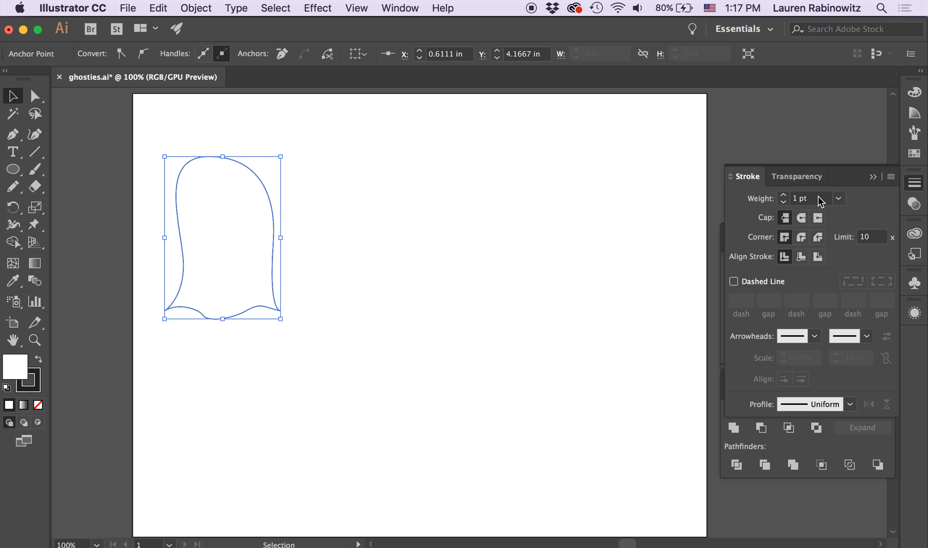
left_click(785, 195)
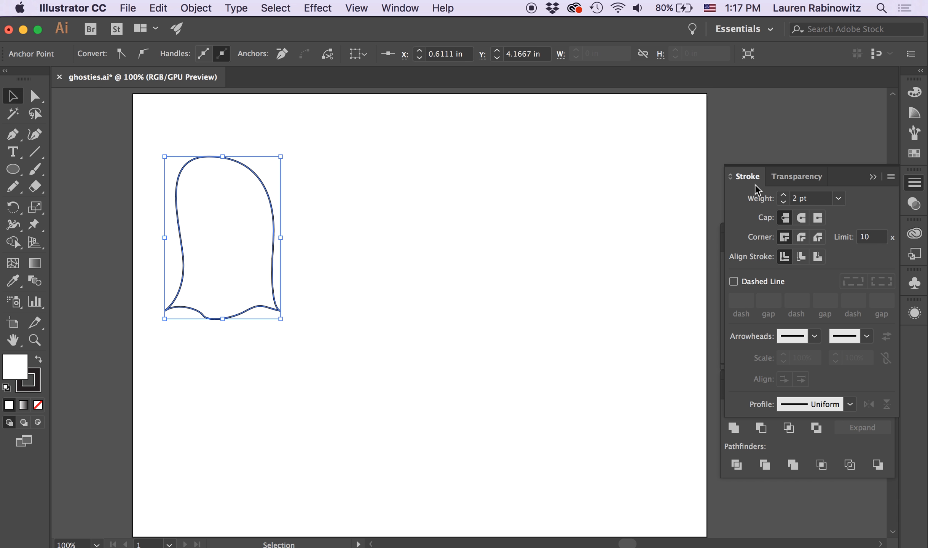
left_click(914, 93)
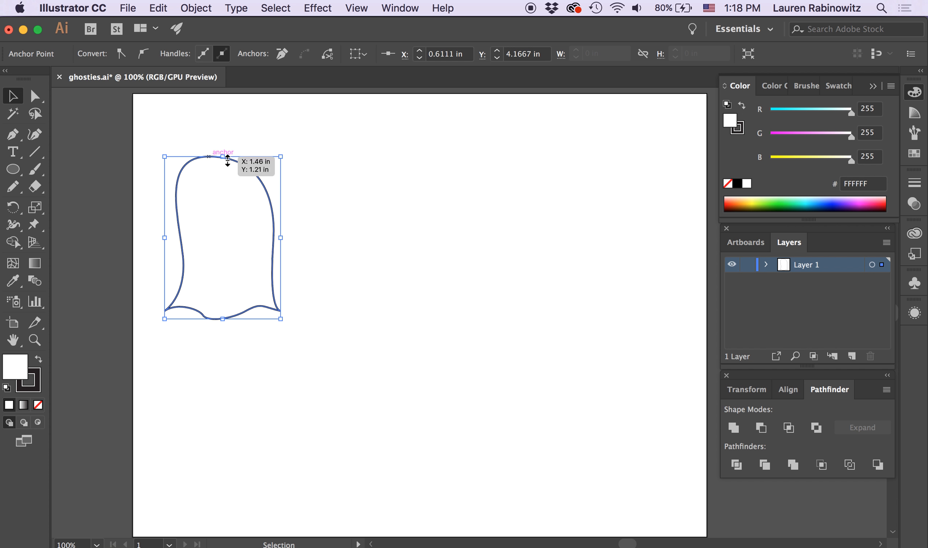
Step: Reshape the ghost's head by tilting the top anchor's handle and shifting the curve for a more even dome
left_click(35, 97)
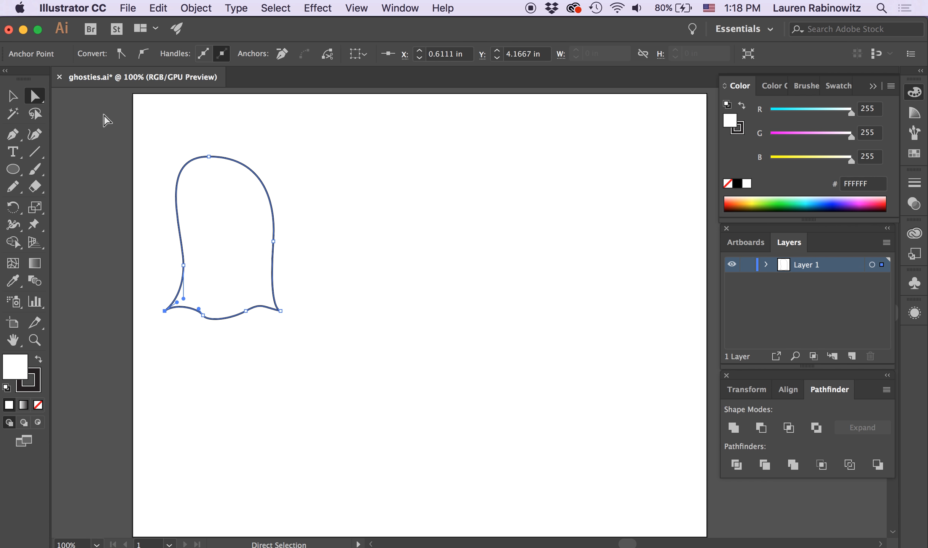
left_click(208, 156)
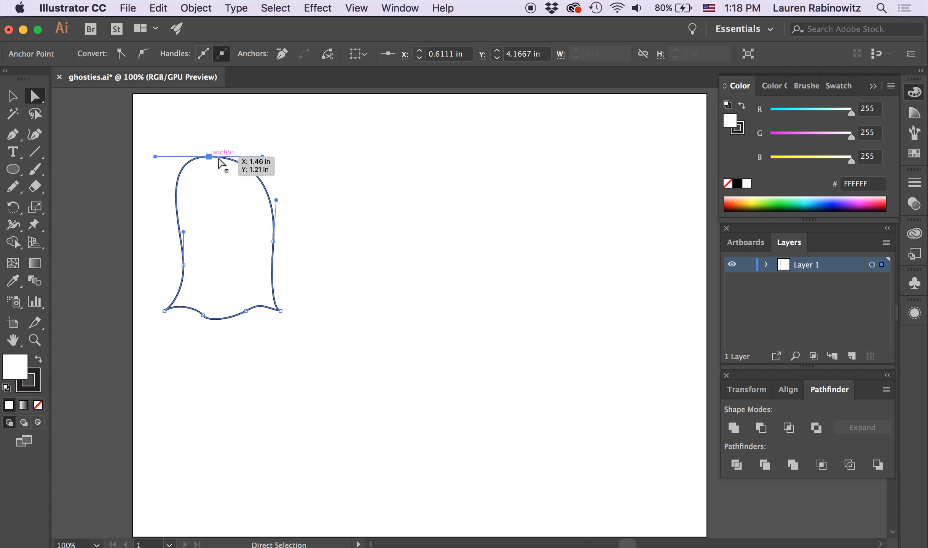
left_click_drag(263, 157, 266, 148)
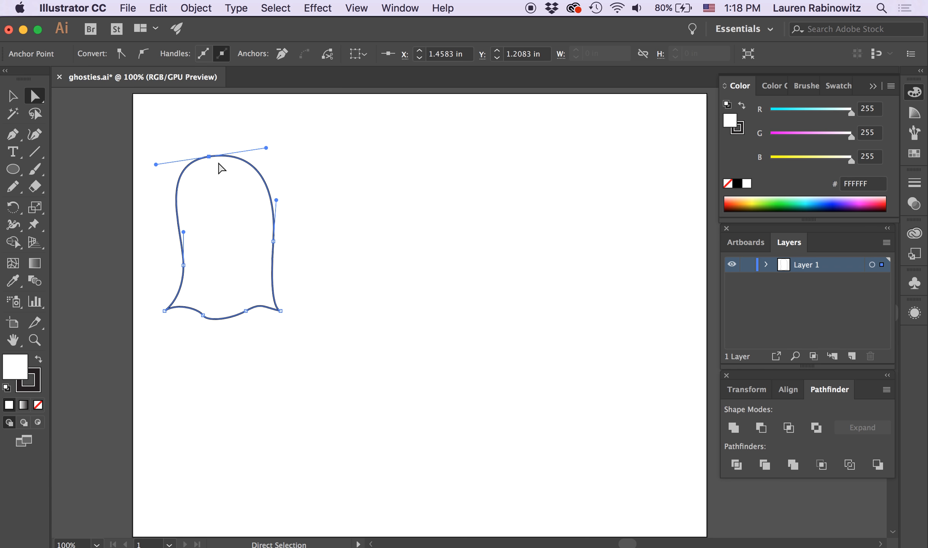
left_click_drag(212, 163, 220, 162)
Step: Draw a small oval eye on the ghost's head and duplicate it beside the first as the second eye
left_click(12, 169)
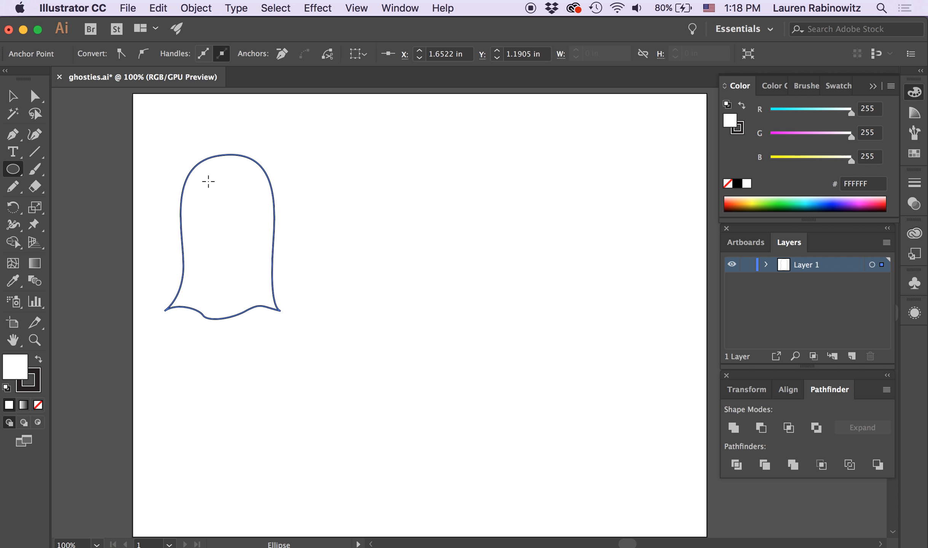
left_click_drag(208, 181, 227, 205)
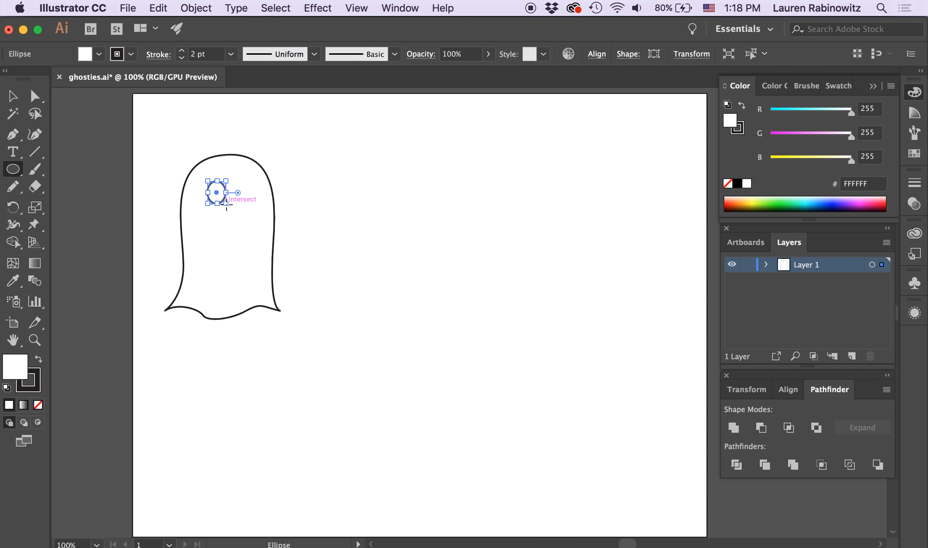
left_click(12, 96)
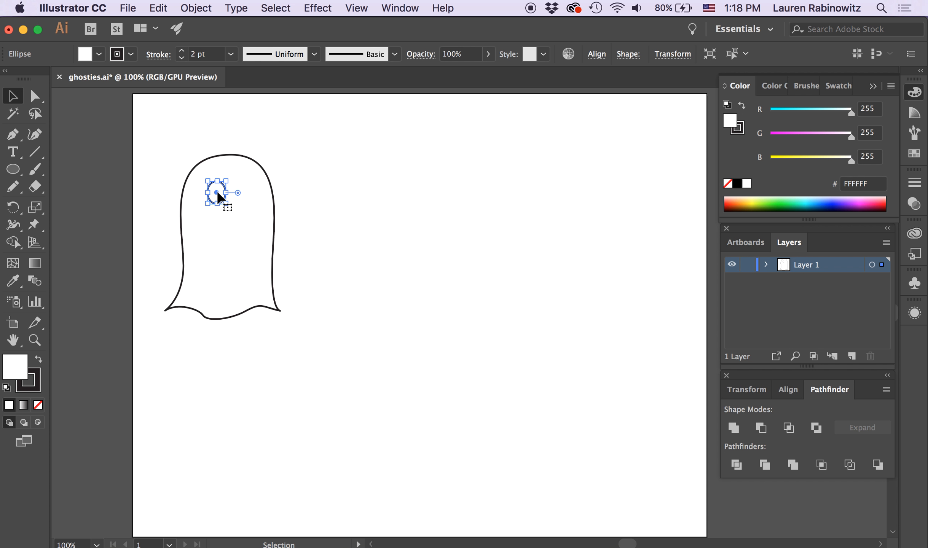
left_click_drag(216, 190, 240, 193)
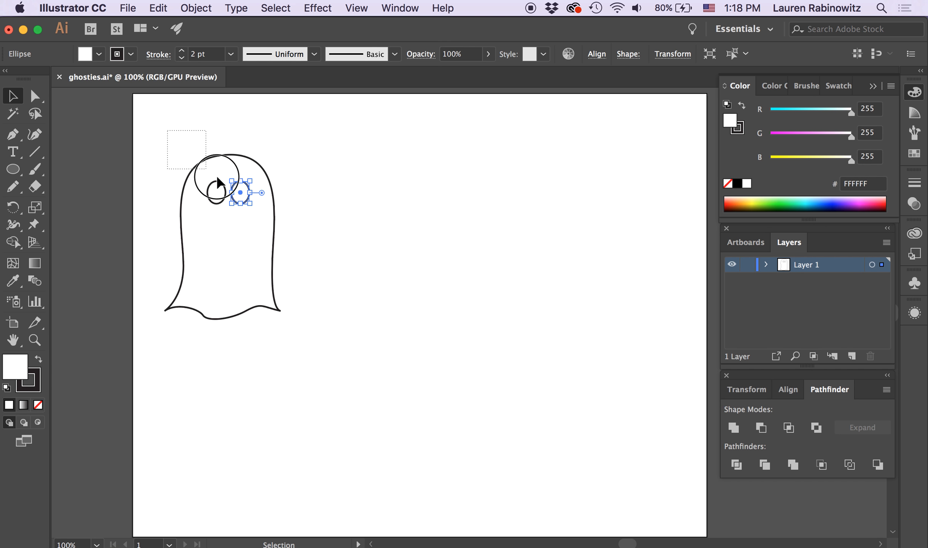
Step: Select the ghost body with both eyes and cut the eyes out using Minus Front
left_click_drag(295, 218, 295, 218)
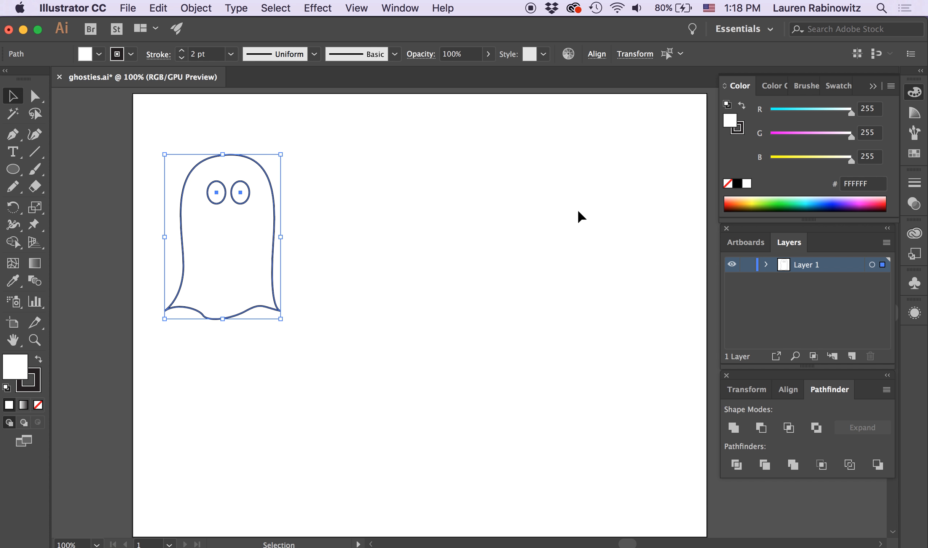
left_click(408, 13)
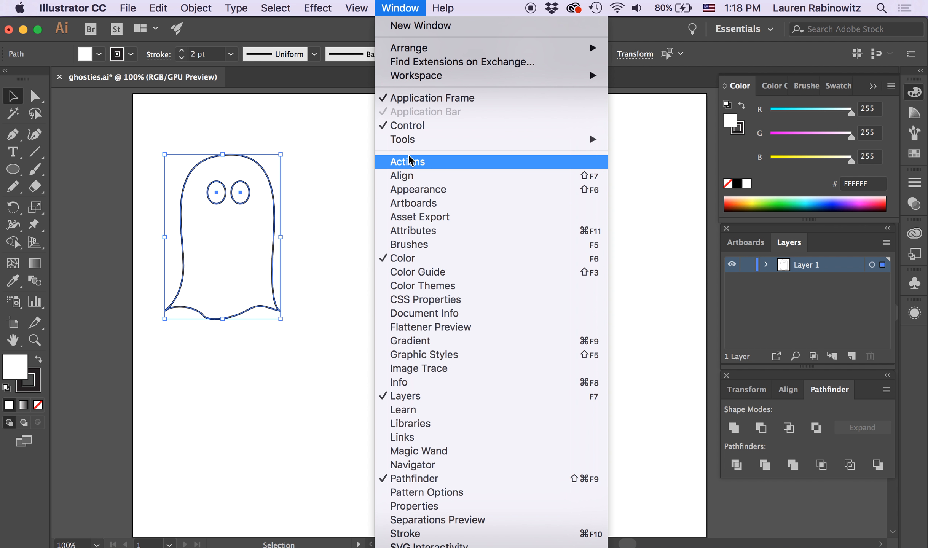
left_click(391, 4)
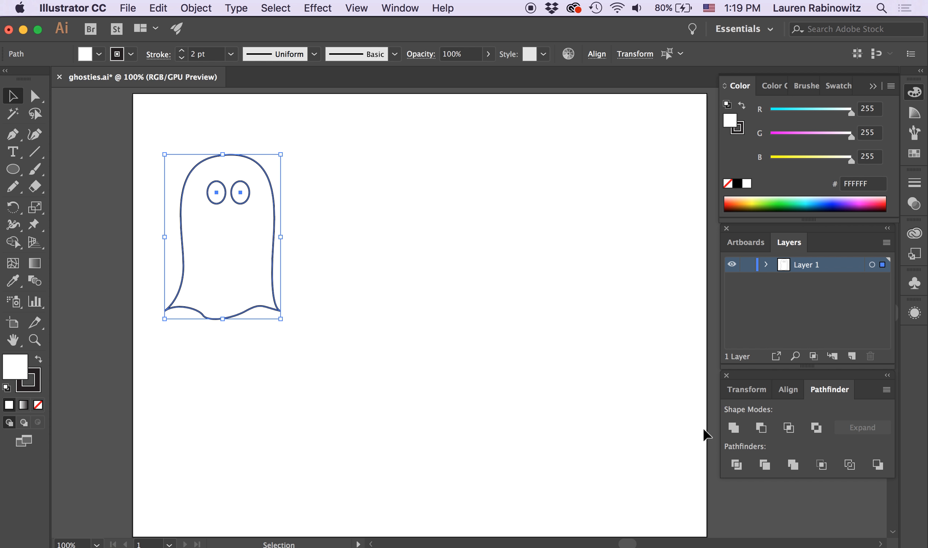
left_click(761, 428)
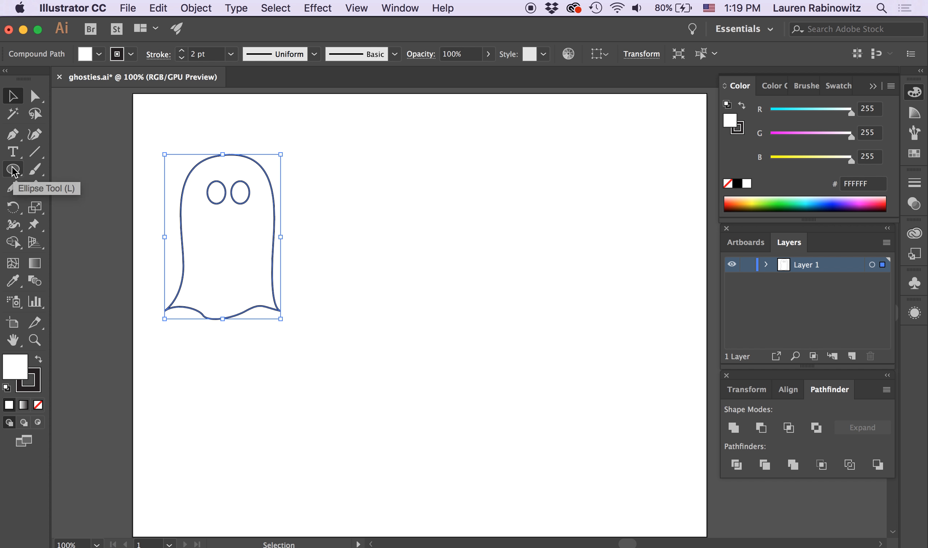
Step: Draw a rectangle across the ghost's head and eyes and fill it with orange
left_click_drag(13, 172, 71, 171)
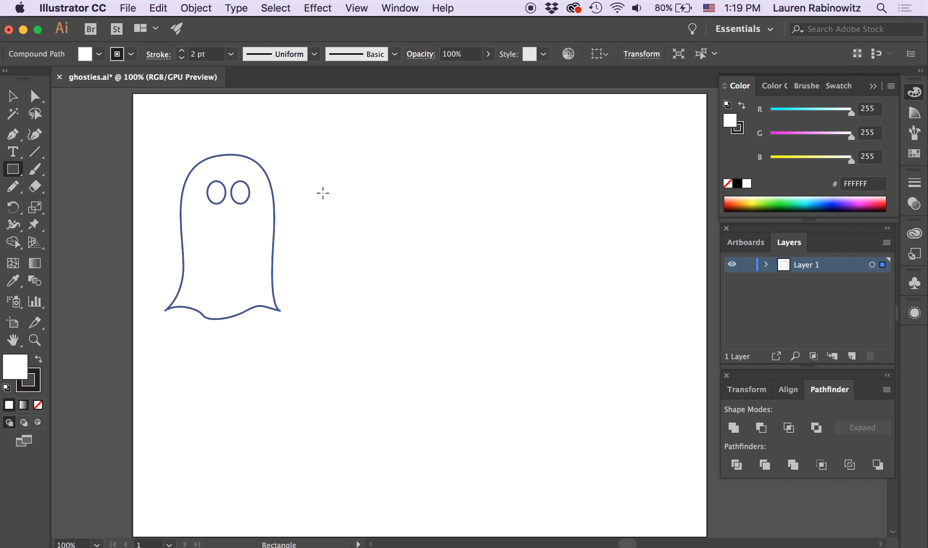
left_click_drag(207, 122, 389, 189)
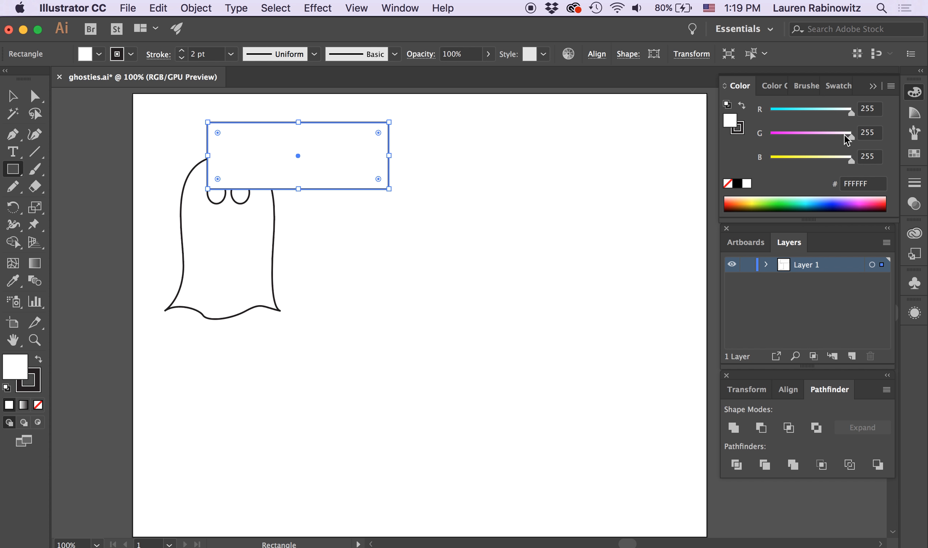
left_click(913, 154)
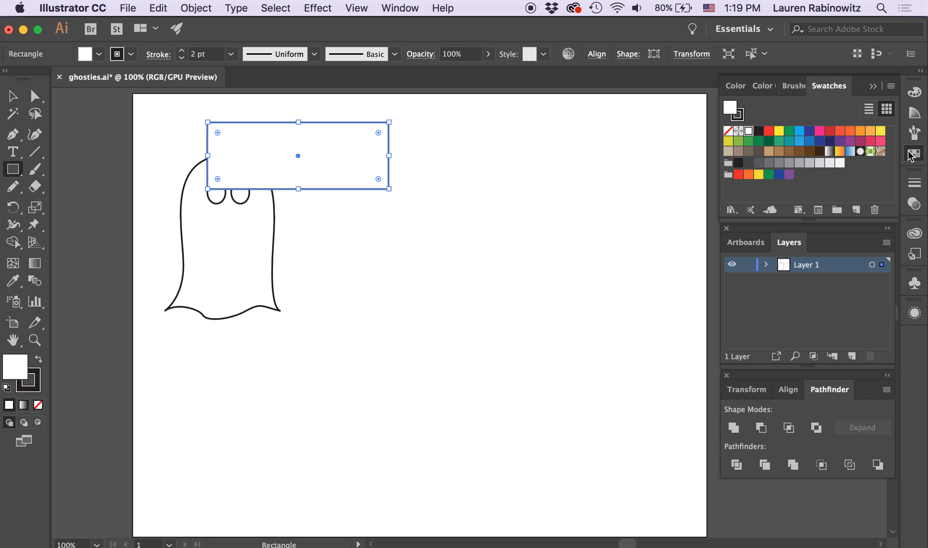
left_click(861, 132)
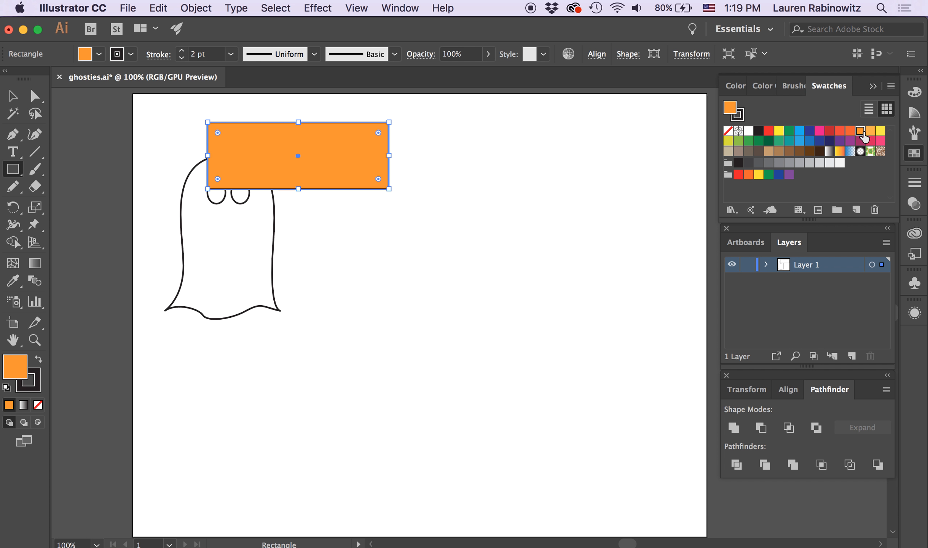
Step: Send the orange rectangle behind the ghost to check the eye holes, and delete the rectangle
left_click(22, 102)
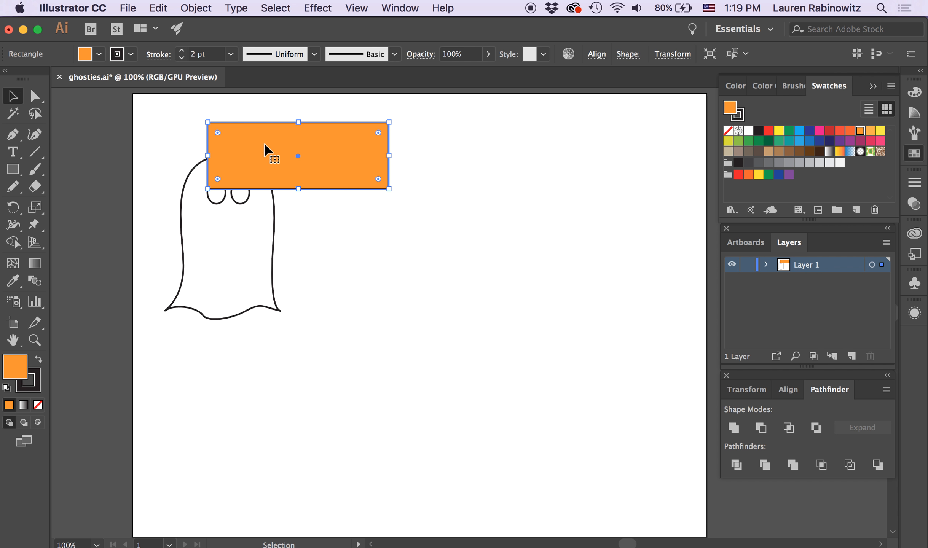
left_click(196, 8)
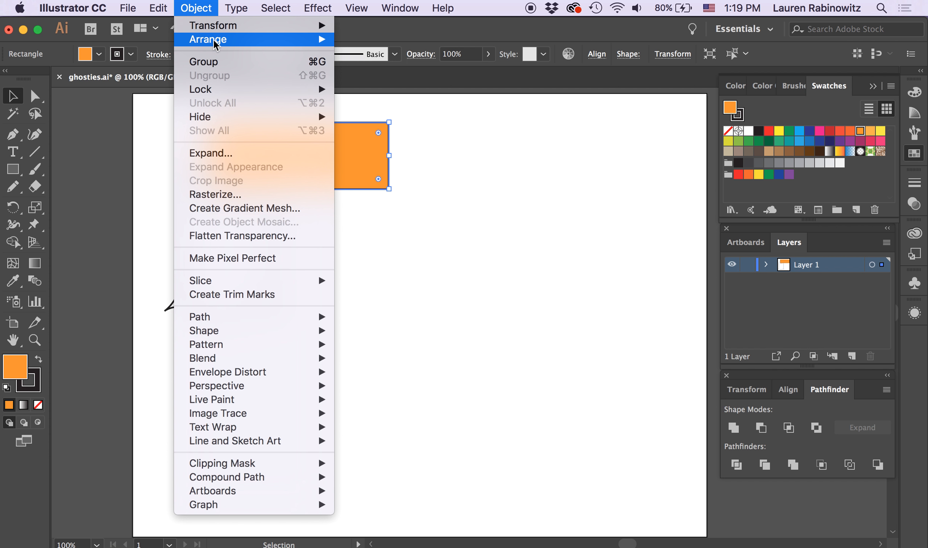
mouse_move(252, 39)
left_click(379, 82)
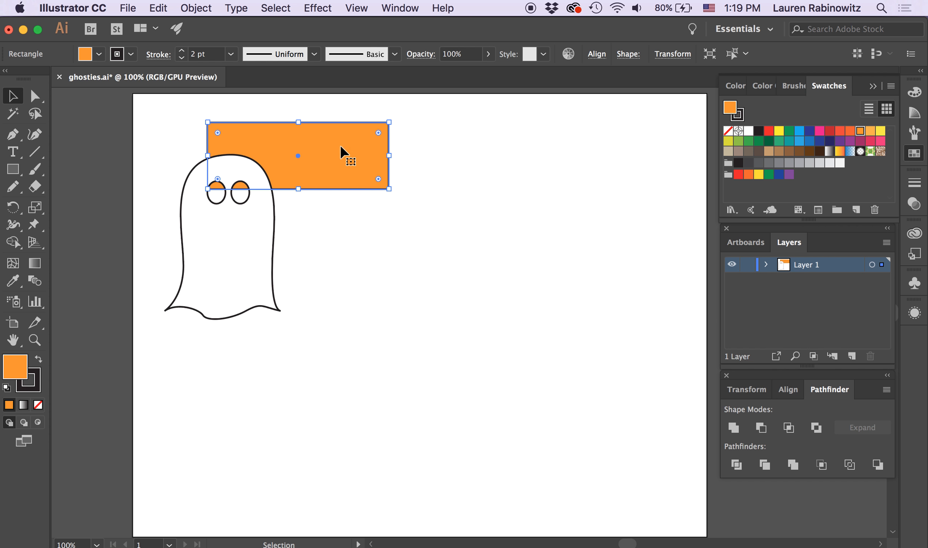
mouse_move(339, 145)
left_mouse_down()
mouse_move(362, 142)
mouse_move(349, 153)
mouse_move(350, 143)
left_mouse_up()
key("Delete")
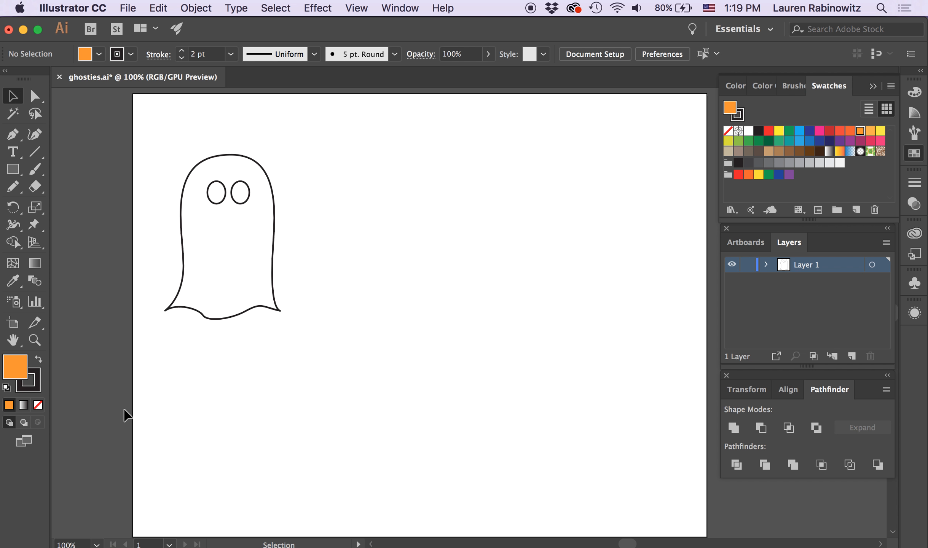
Step: Duplicate the ghost horizontally, placing the copy just to the right of the original
left_click(209, 238)
left_click_drag(211, 237, 338, 237)
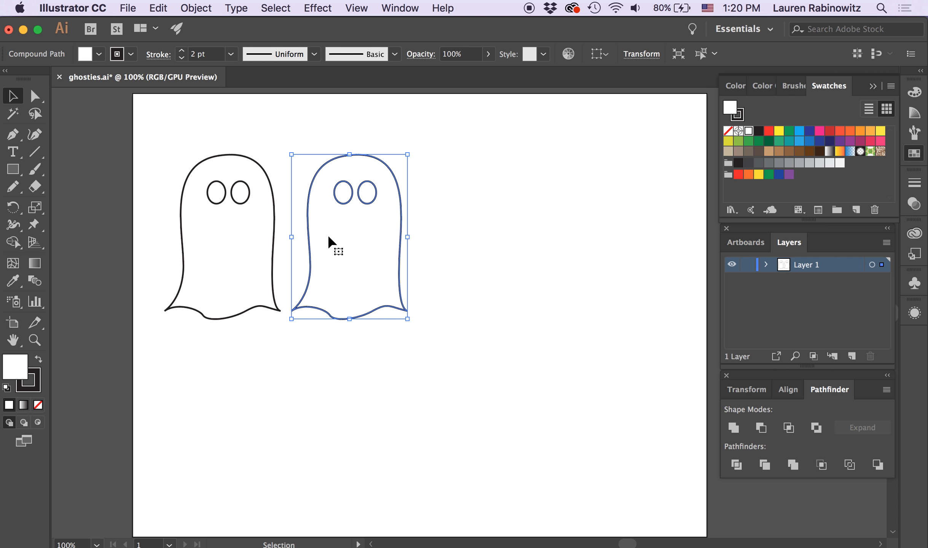
left_click(438, 208)
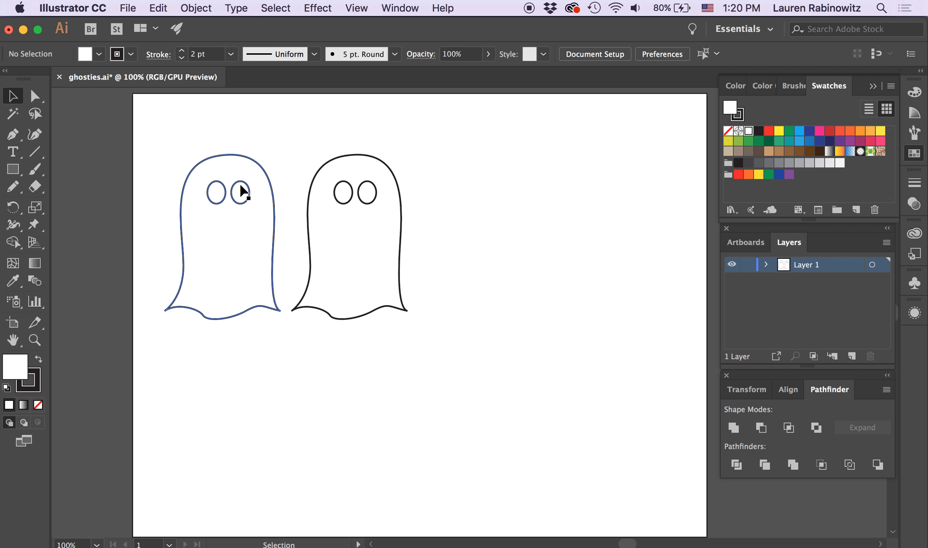
Step: Reshape the second ghost's hem by moving its lower anchors and handles so the wave differs from the first ghost
left_click(37, 96)
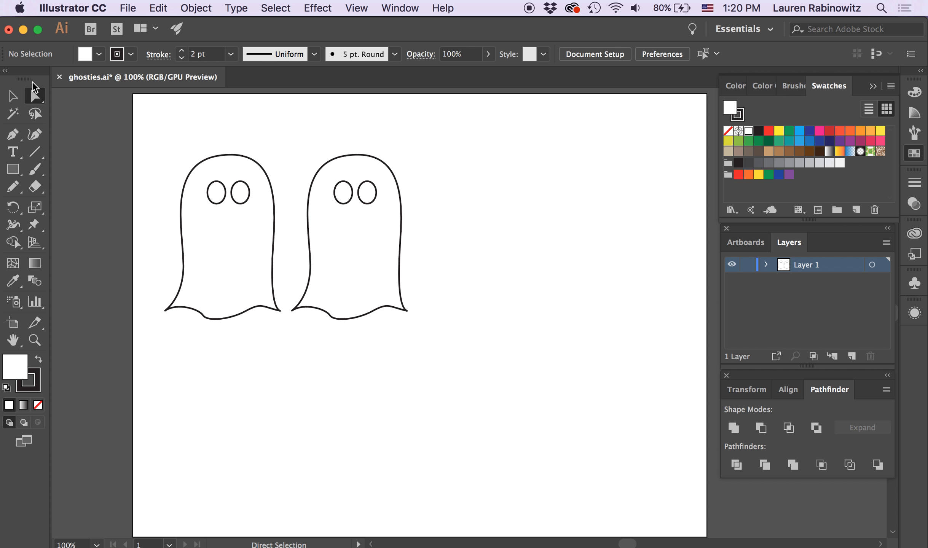
left_click(342, 319)
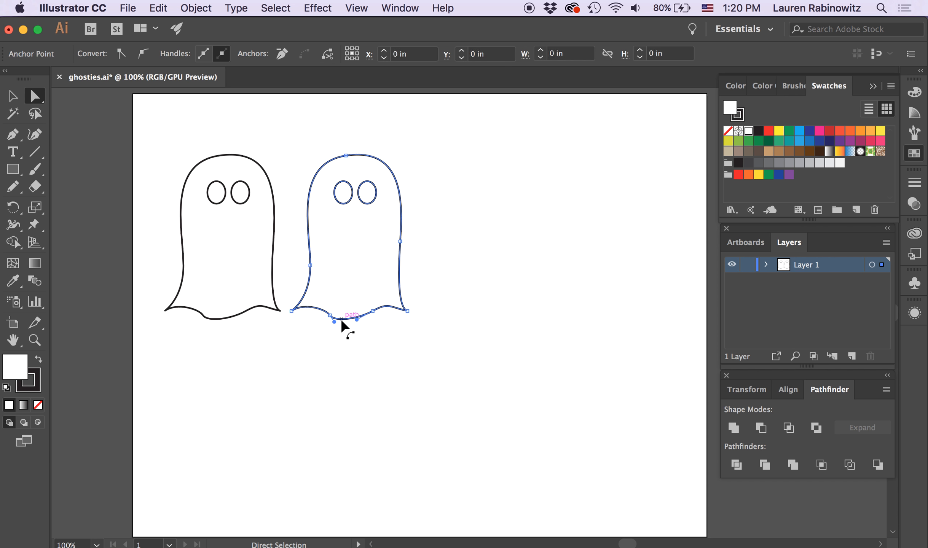
left_click_drag(373, 311, 381, 315)
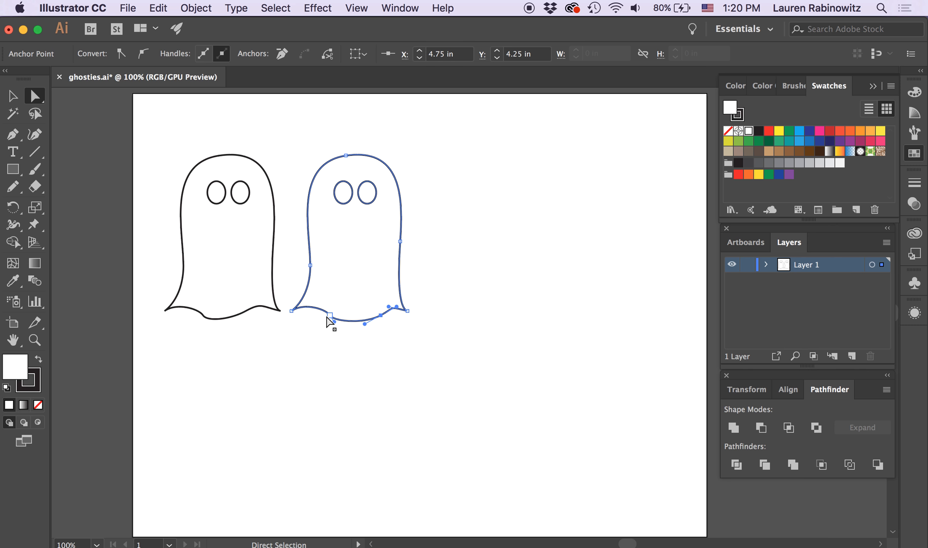
left_click(329, 314)
left_click_drag(326, 309, 308, 327)
mouse_move(384, 321)
left_mouse_down()
mouse_move(376, 306)
mouse_move(388, 307)
left_mouse_up()
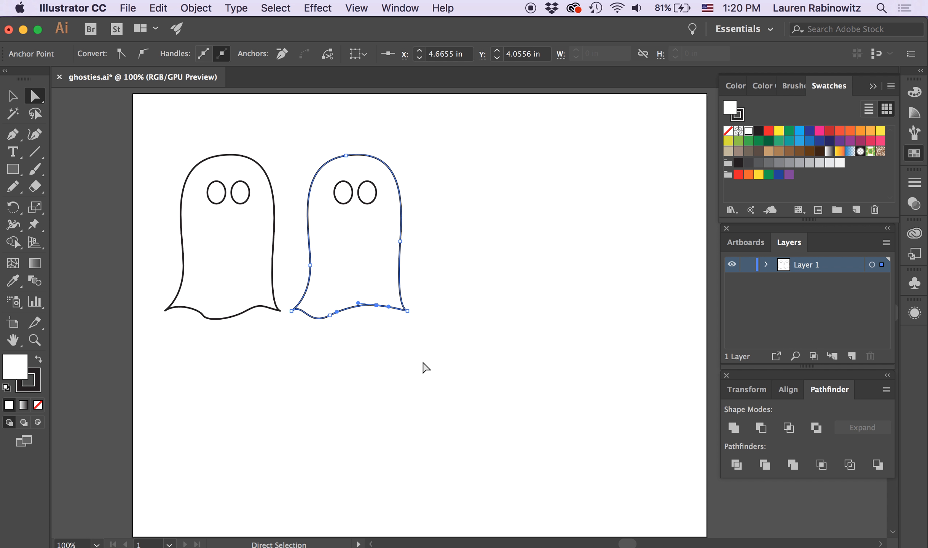
mouse_move(685, 546)
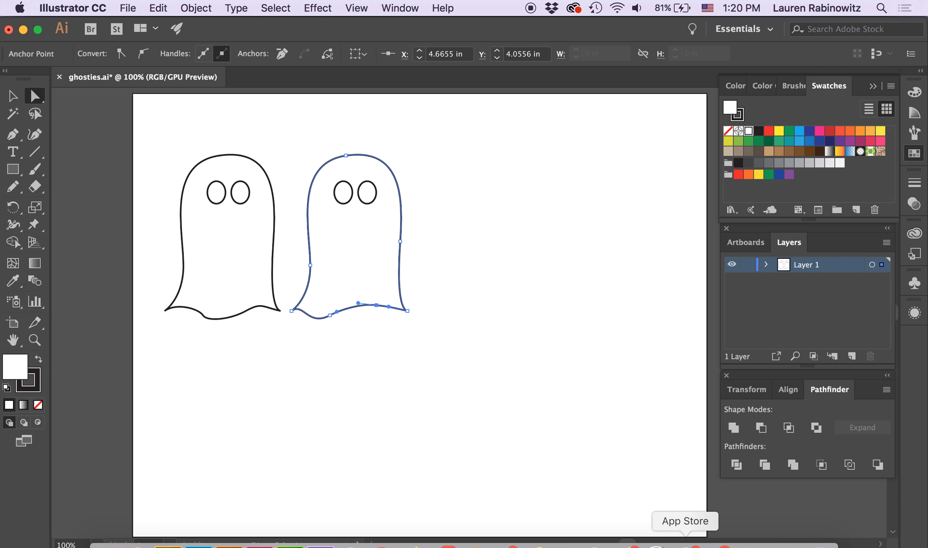